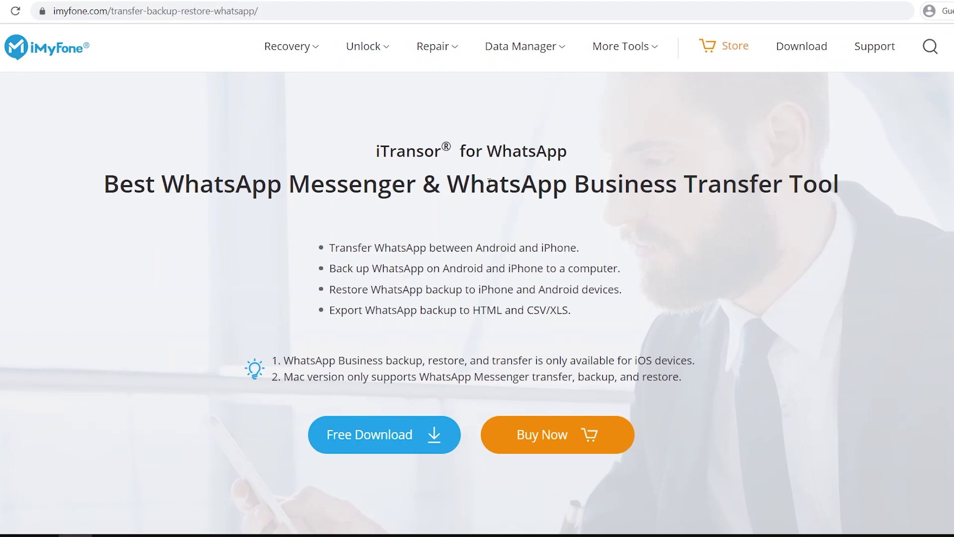
# Browse iTransor's feature, backup, restore and review sections, then reveal the Windows/Mac download options.
pyautogui.scroll(-1, 911, 191)
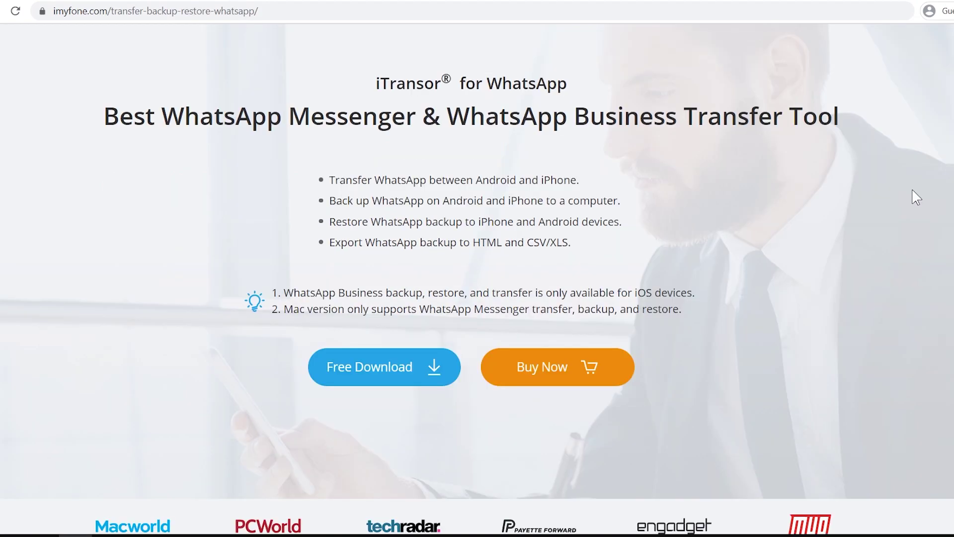
pyautogui.scroll(-4, 873, 190)
pyautogui.scroll(-5, 873, 187)
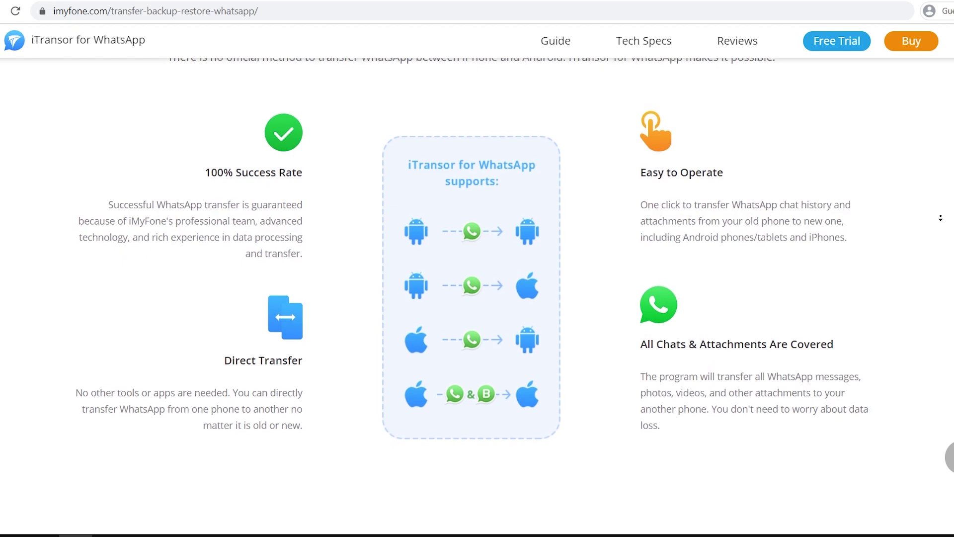
pyautogui.middleClick(870, 261)
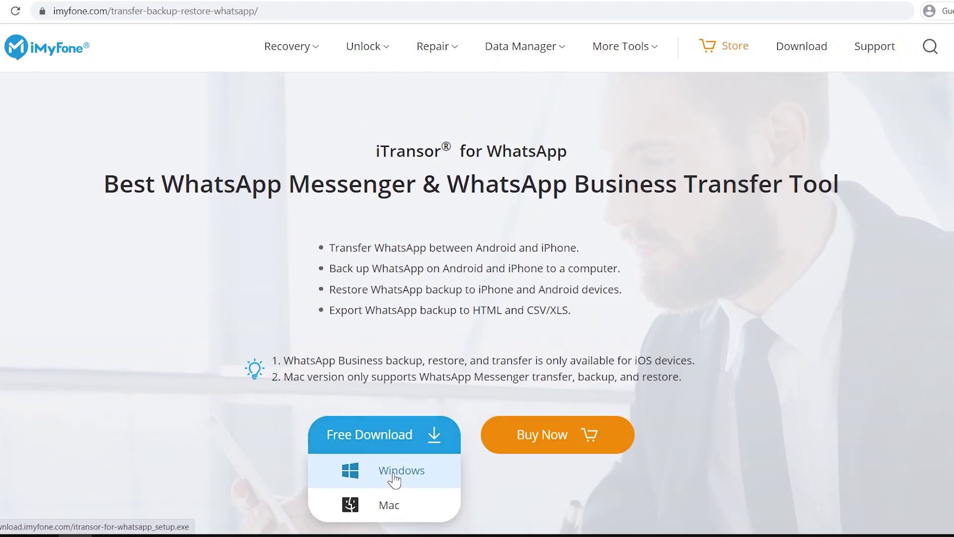
# Download the Windows iTransor setup .exe, run and install it, then launch the app.
pyautogui.moveTo(384, 434)
pyautogui.click(419, 472)
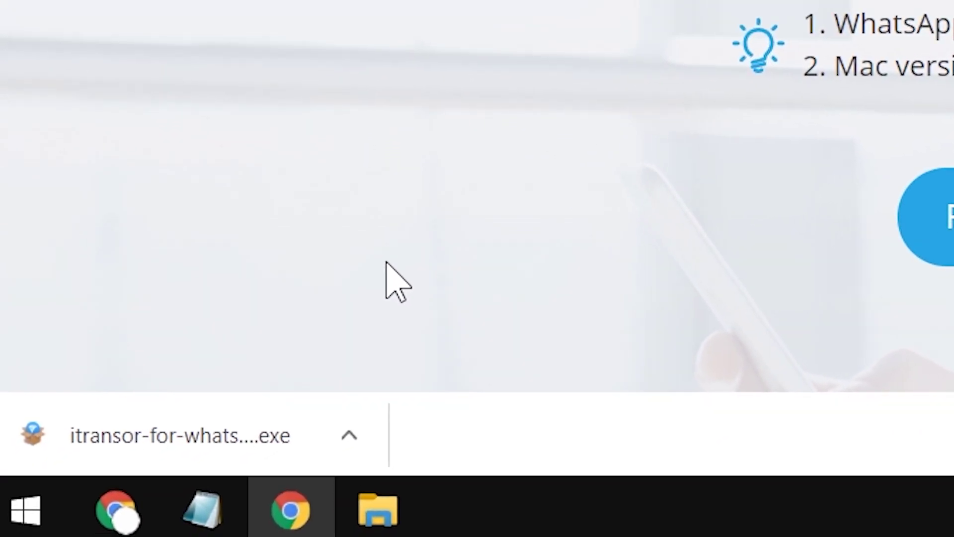
pyautogui.click(234, 411)
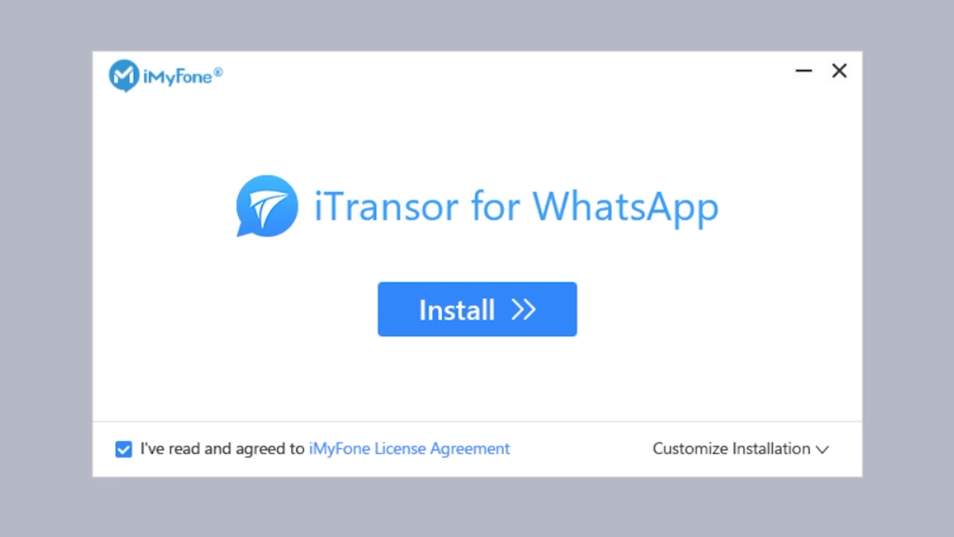
pyautogui.click(530, 330)
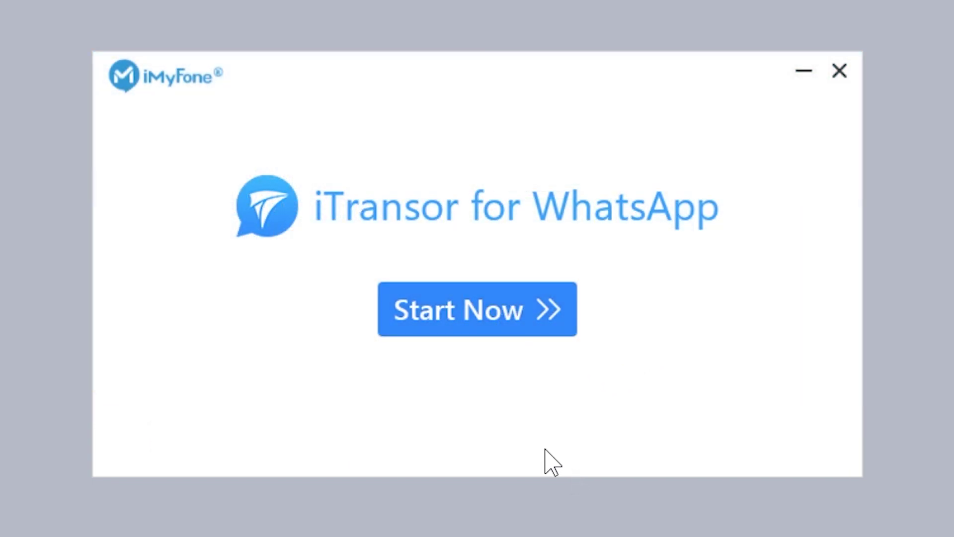
pyautogui.click(528, 316)
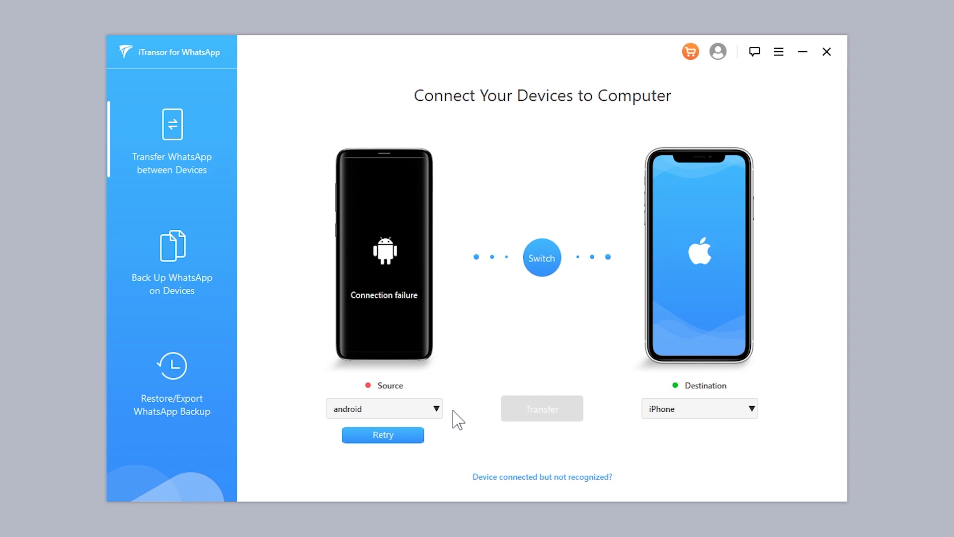
# Select the iPhone as source, check the iPhone destination, and start the transfer.
pyautogui.click(434, 414)
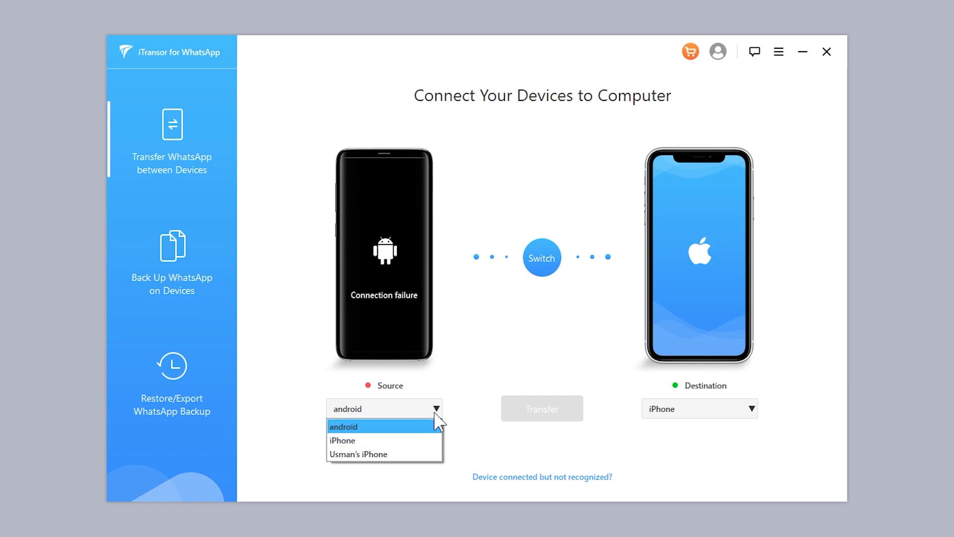
pyautogui.click(425, 442)
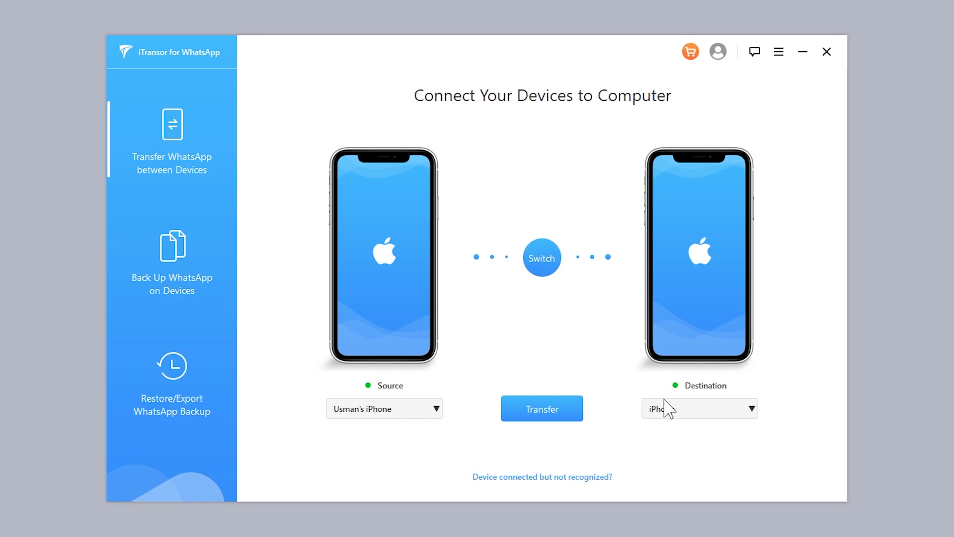
pyautogui.click(675, 458)
pyautogui.click(388, 416)
pyautogui.click(391, 438)
pyautogui.click(559, 418)
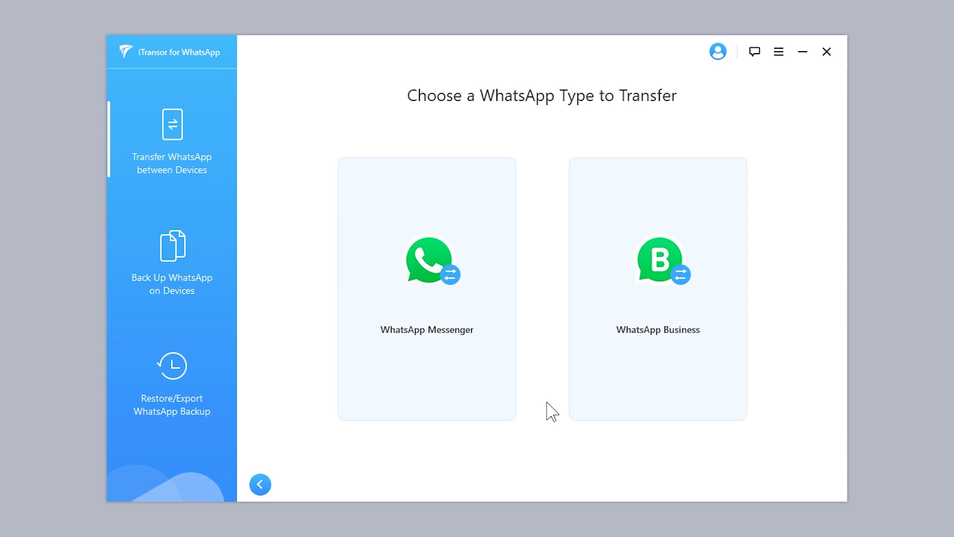
# Choose WhatsApp Messenger and confirm the overwrite warning to begin transferring.
pyautogui.click(423, 309)
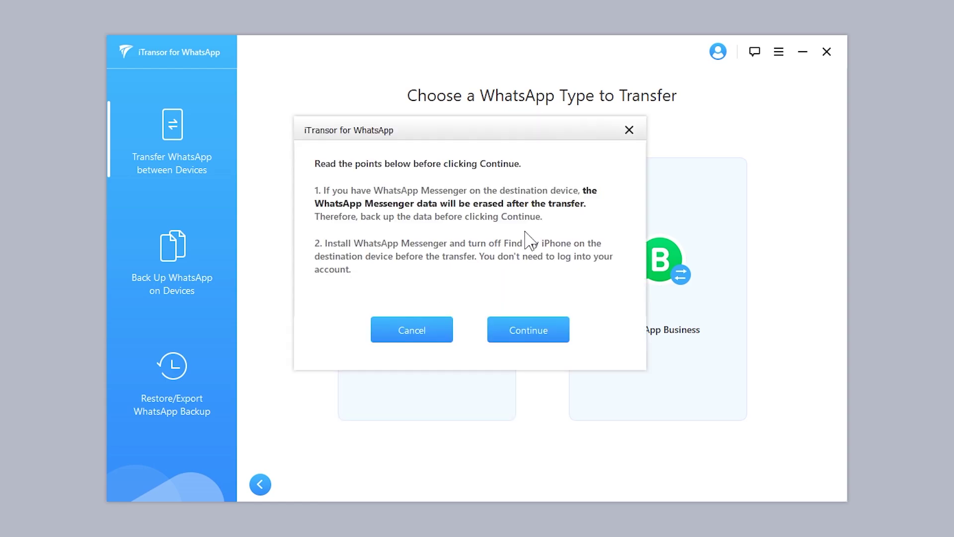
pyautogui.click(551, 323)
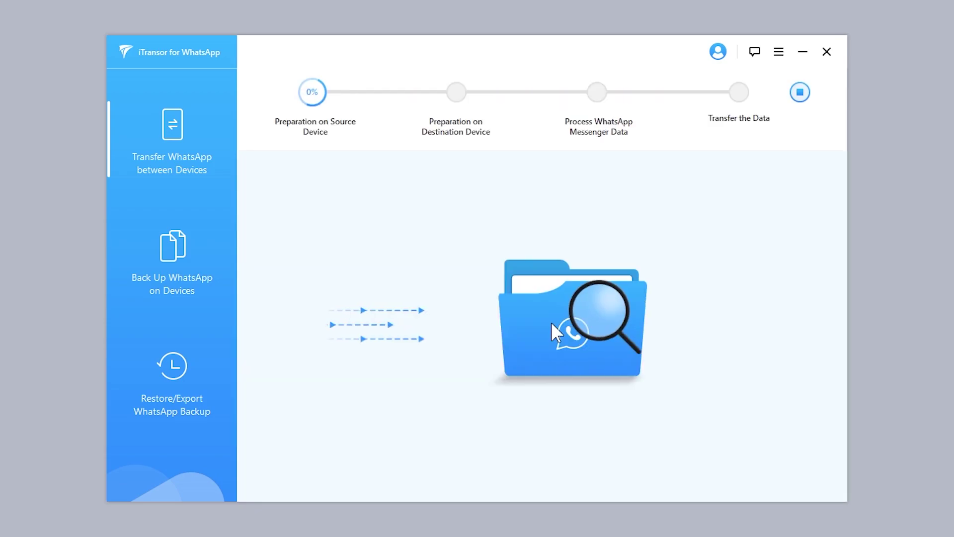